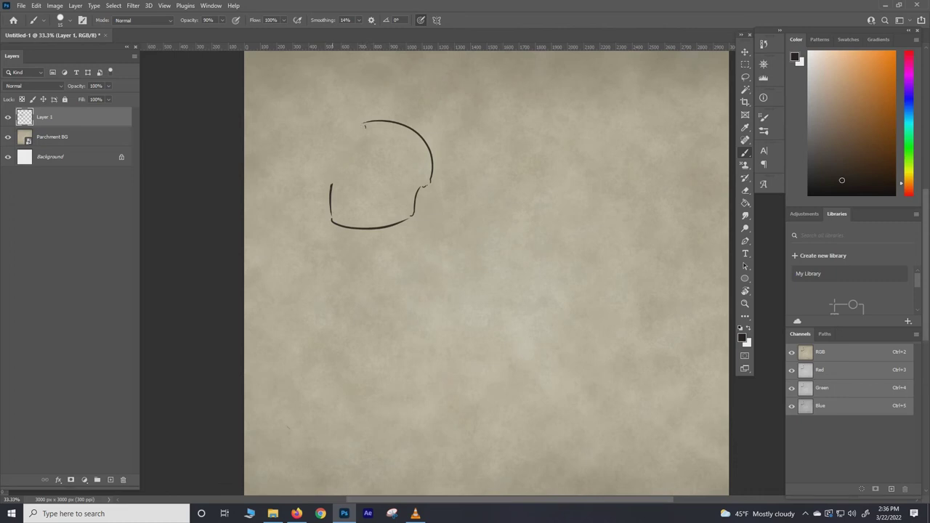
# Step: Draw the missing side of the rounded shoulder cap and the first curved band beneath it
pyautogui.moveTo(364, 125); pyautogui.dragTo(331, 183)
pyautogui.hotkey('ctrl', 'z')
pyautogui.moveTo(363, 125); pyautogui.dragTo(331, 183)
pyautogui.moveTo(332, 222)
pyautogui.mouseDown()
pyautogui.moveTo(338, 243)
pyautogui.moveTo(415, 222)
pyautogui.mouseUp()
# Step: Draw the second curved band under the shoulder cap, redoing the stroke until its ends meet the sides
pyautogui.moveTo(339, 244)
pyautogui.mouseDown()
pyautogui.moveTo(363, 253)
pyautogui.moveTo(412, 235)
pyautogui.mouseUp()
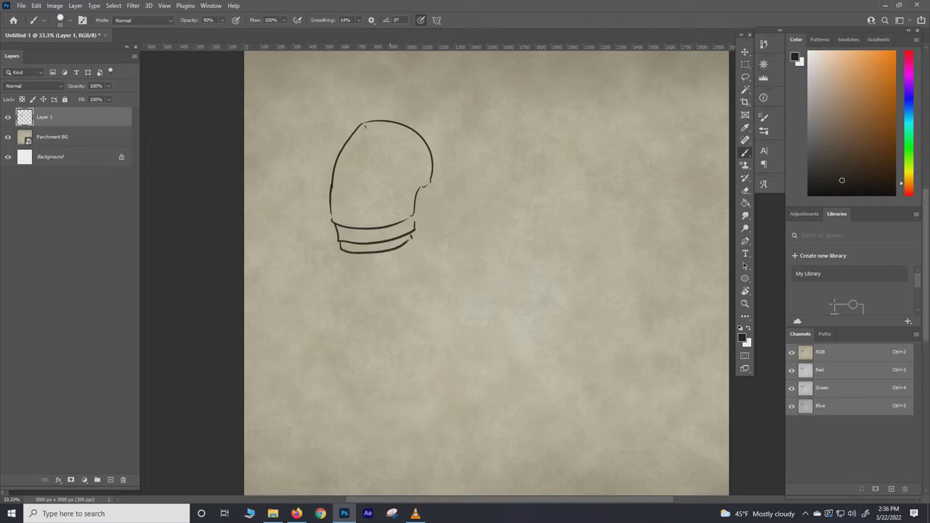
pyautogui.hotkey('ctrl', 'z')
pyautogui.moveTo(339, 242)
pyautogui.mouseDown()
pyautogui.moveTo(341, 252)
pyautogui.moveTo(412, 242)
pyautogui.mouseUp()
pyautogui.hotkey('ctrl', 'z')
pyautogui.moveTo(339, 243)
pyautogui.mouseDown()
pyautogui.moveTo(414, 245)
pyautogui.moveTo(415, 235)
pyautogui.mouseUp()
# Step: Set the brush smoothing to 70% and draw the lowest curved band under the shoulder cap
pyautogui.click(358, 20)
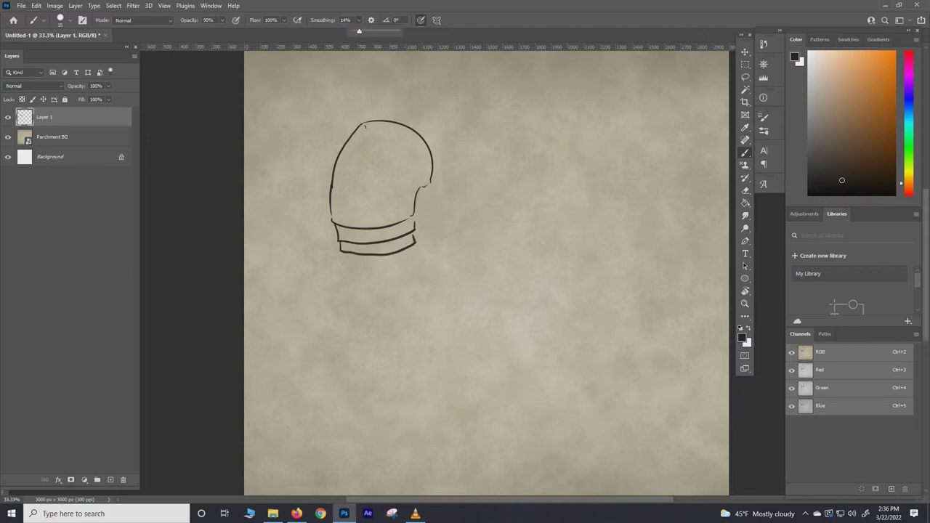
pyautogui.moveTo(358, 31); pyautogui.dragTo(383, 31)
pyautogui.moveTo(340, 254)
pyautogui.mouseDown()
pyautogui.moveTo(408, 267)
pyautogui.moveTo(416, 247)
pyautogui.mouseUp()
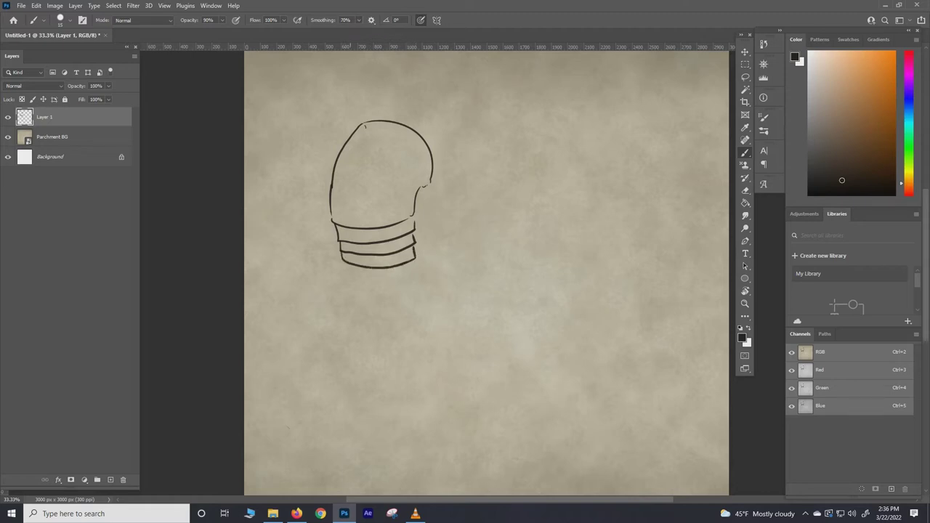
# Step: Draw the back line of the upper arm and a flared elbow guard with two short crease lines
pyautogui.moveTo(286, 428); pyautogui.dragTo(284, 460)
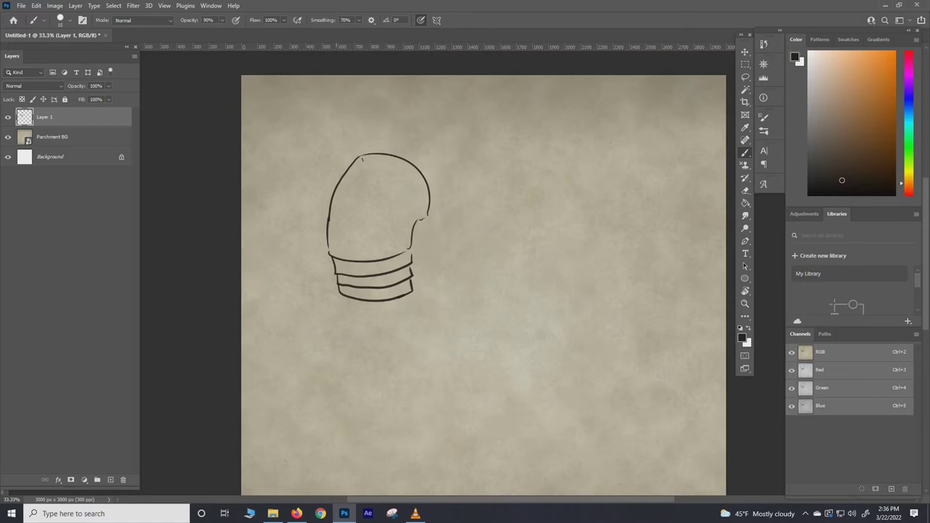
pyautogui.moveTo(346, 297)
pyautogui.mouseDown()
pyautogui.moveTo(362, 371)
pyautogui.moveTo(347, 298)
pyautogui.moveTo(324, 334)
pyautogui.moveTo(371, 355)
pyautogui.mouseUp()
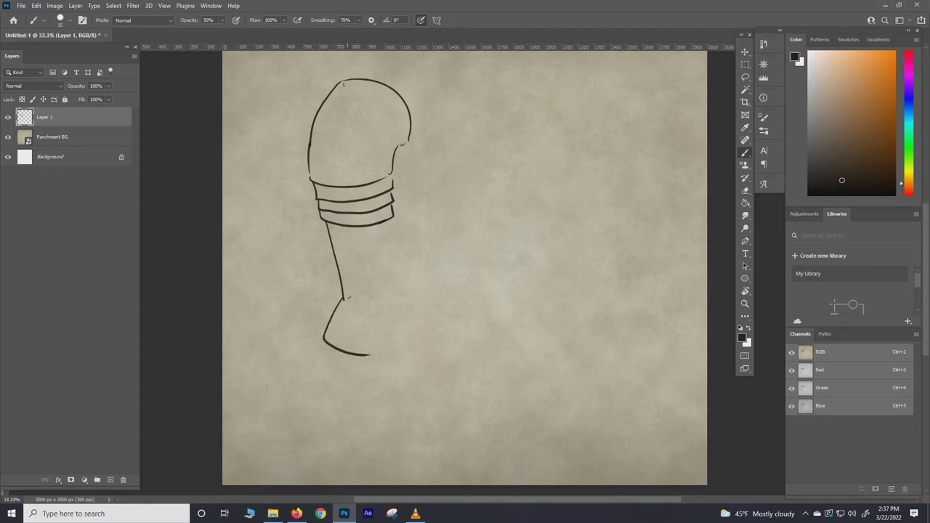
pyautogui.moveTo(347, 297)
pyautogui.mouseDown()
pyautogui.moveTo(374, 292)
pyautogui.moveTo(389, 263)
pyautogui.moveTo(428, 300)
pyautogui.moveTo(397, 337)
pyautogui.mouseUp()
pyautogui.press('e')
pyautogui.press('b')
pyautogui.moveTo(392, 303); pyautogui.dragTo(403, 288)
pyautogui.moveTo(404, 309); pyautogui.dragTo(420, 301)
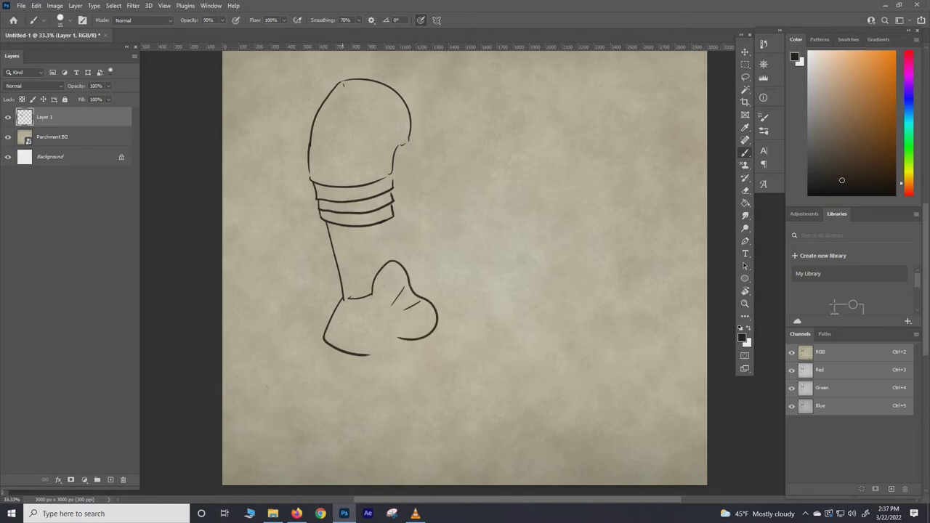
# Step: Draw the curve under the elbow guard and the front line of the upper arm
pyautogui.moveTo(347, 354); pyautogui.dragTo(422, 354)
pyautogui.moveTo(400, 219); pyautogui.dragTo(409, 279)
pyautogui.hotkey('ctrl', '-')
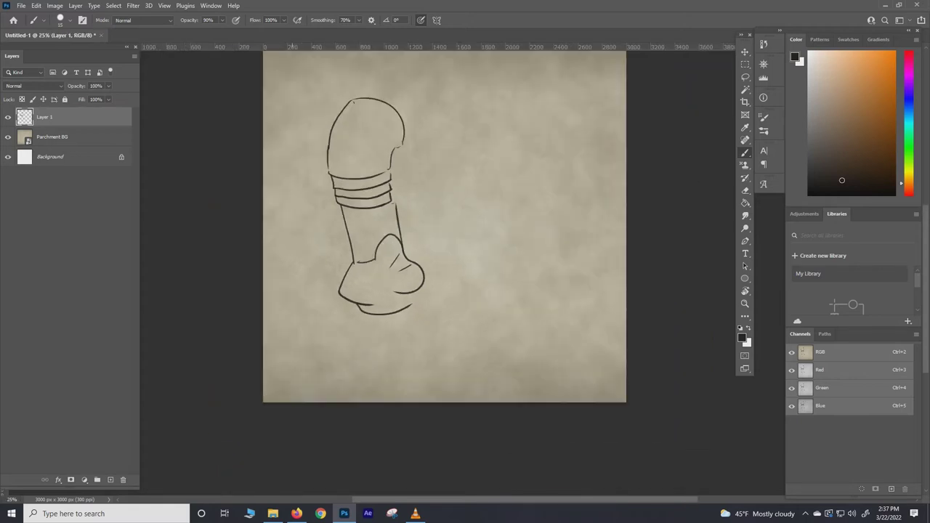
# Step: Shorten the arm sketch vertically with Free Transform and reposition it in the upper-left area of the canvas
pyautogui.hotkey('ctrl', 't')
pyautogui.moveTo(375, 315)
pyautogui.mouseDown()
pyautogui.moveTo(375, 294)
pyautogui.moveTo(386, 339)
pyautogui.mouseUp()
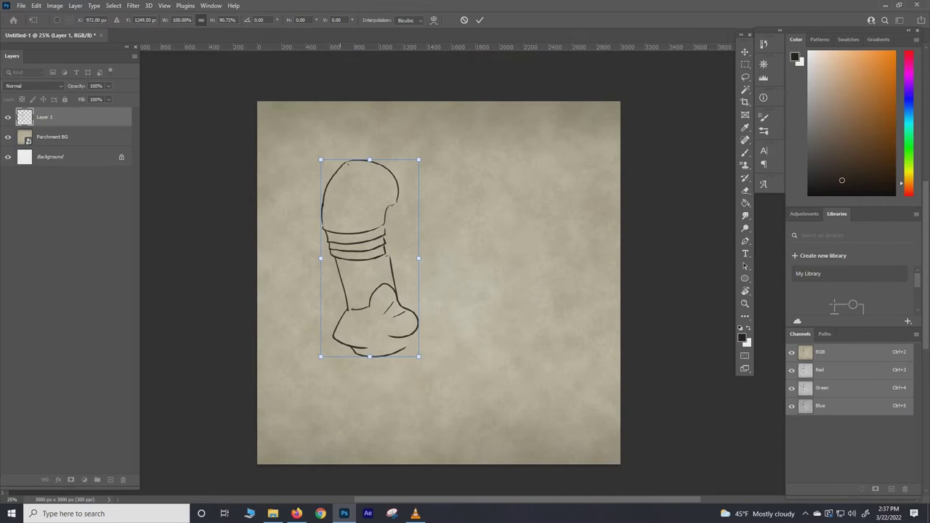
pyautogui.moveTo(366, 265); pyautogui.dragTo(384, 249)
pyautogui.moveTo(339, 144); pyautogui.dragTo(332, 132)
pyautogui.moveTo(348, 252); pyautogui.dragTo(333, 261)
pyautogui.press('Return')
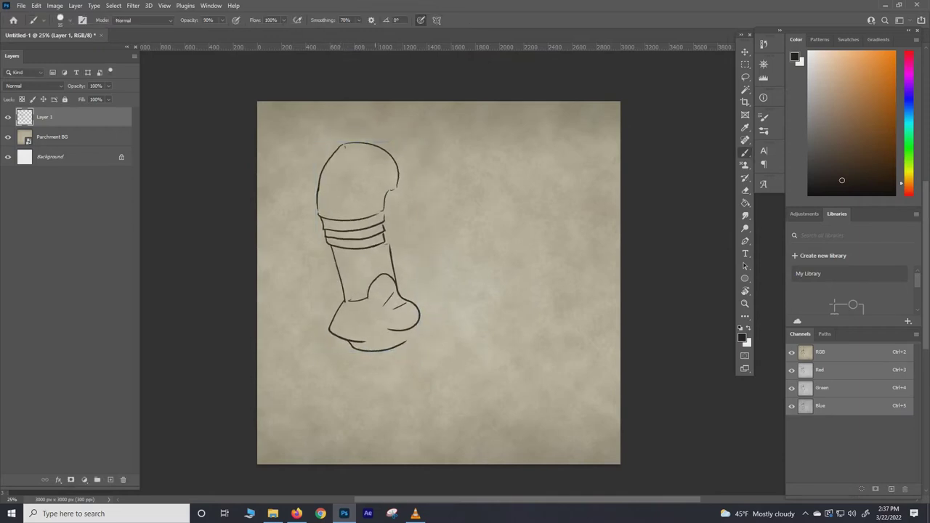
# Step: Draw the tapering forearm outline extending diagonally down from the elbow guard, with a rounded end
pyautogui.moveTo(352, 345); pyautogui.dragTo(442, 383)
pyautogui.hotkey('ctrl', 'z')
pyautogui.moveTo(352, 345); pyautogui.dragTo(443, 383)
pyautogui.moveTo(421, 320); pyautogui.dragTo(467, 372)
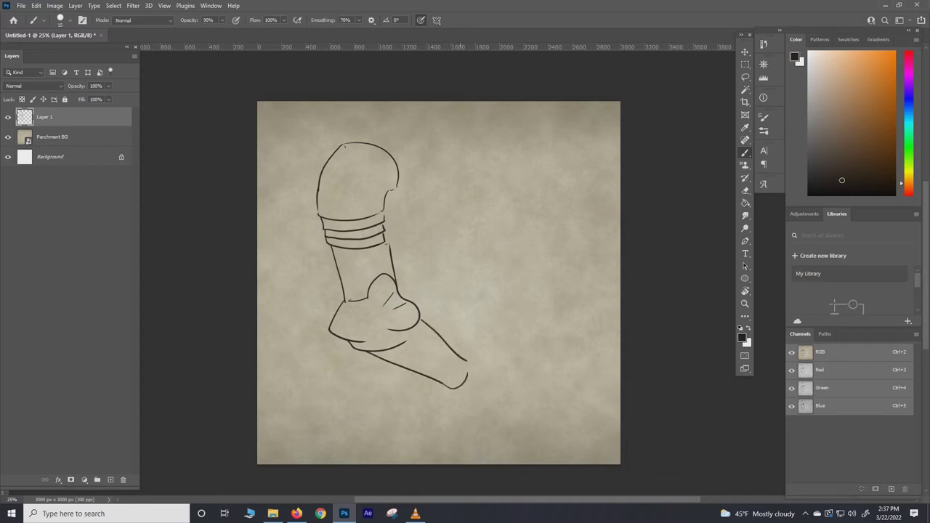
# Step: Draw a seam with a small clasp along the forearm and three wavy straps trailing from the arm
pyautogui.moveTo(411, 347); pyautogui.dragTo(448, 374)
pyautogui.moveTo(407, 341); pyautogui.dragTo(419, 323)
pyautogui.moveTo(420, 322)
pyautogui.mouseDown()
pyautogui.moveTo(389, 338)
pyautogui.moveTo(412, 328)
pyautogui.mouseUp()
pyautogui.moveTo(346, 296); pyautogui.dragTo(369, 292)
pyautogui.moveTo(392, 253)
pyautogui.mouseDown()
pyautogui.moveTo(435, 227)
pyautogui.moveTo(390, 250)
pyautogui.moveTo(427, 262)
pyautogui.moveTo(445, 254)
pyautogui.moveTo(397, 282)
pyautogui.moveTo(387, 325)
pyautogui.moveTo(441, 332)
pyautogui.moveTo(403, 344)
pyautogui.mouseUp()
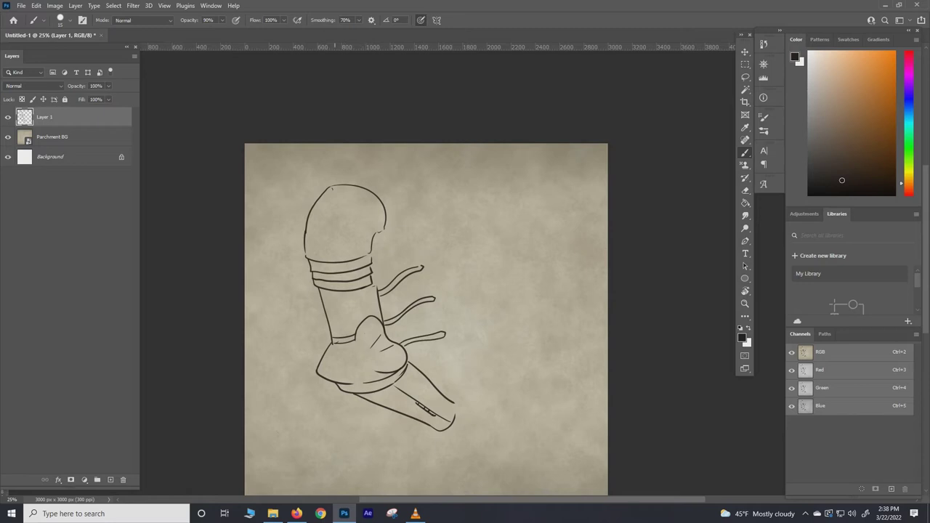
# Step: Move the arm sketch down and to the right with Free Transform and enlarge it slightly
pyautogui.hotkey('ctrl', 't')
pyautogui.moveTo(348, 291); pyautogui.dragTo(374, 329)
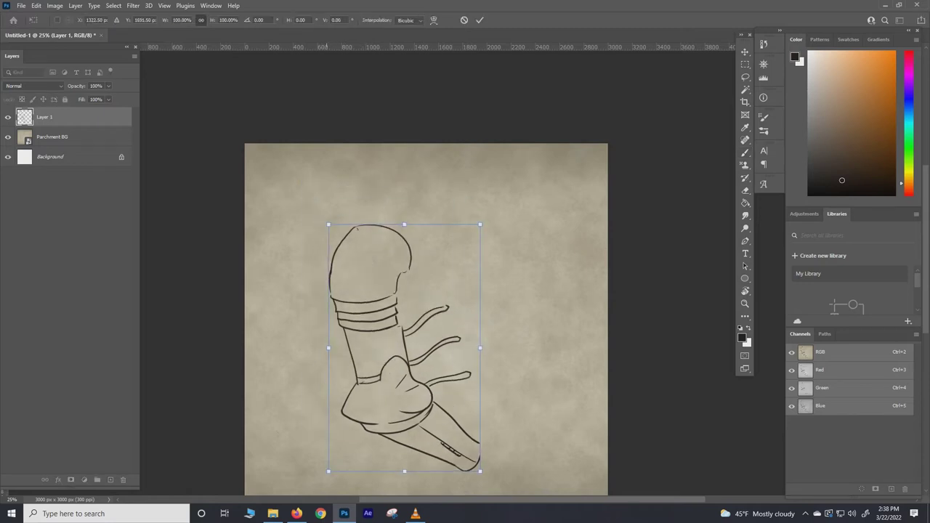
pyautogui.moveTo(328, 224)
pyautogui.mouseDown()
pyautogui.moveTo(323, 215)
pyautogui.moveTo(370, 214)
pyautogui.mouseUp()
pyautogui.press('Return')
# Step: Draw a small knotted tie with gather lines on top of the shoulder cap
pyautogui.moveTo(375, 212); pyautogui.dragTo(355, 229)
pyautogui.moveTo(371, 214); pyautogui.dragTo(374, 229)
pyautogui.hotkey('ctrl', '-')
pyautogui.hotkey('ctrl', '+')
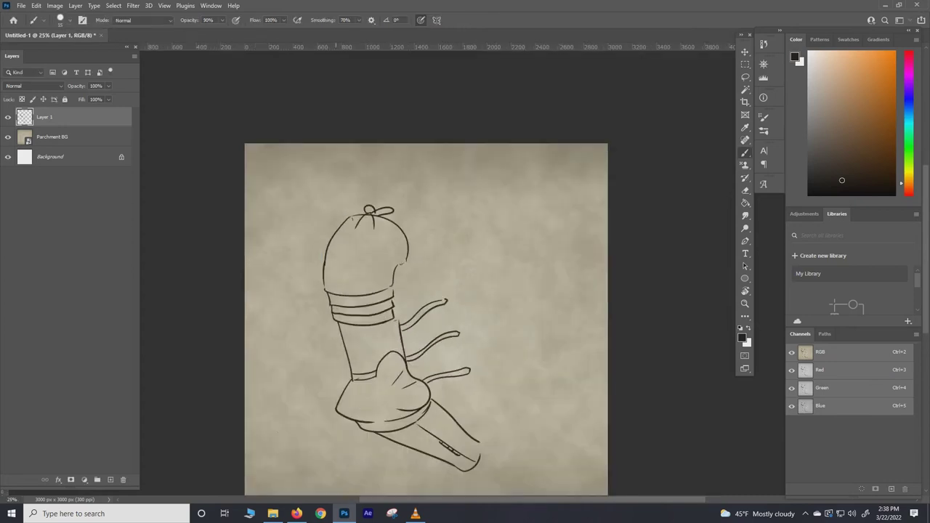
# Step: Shrink the arm sketch with Free Transform and place it along the left side of the canvas
pyautogui.hotkey('ctrl', 't')
pyautogui.moveTo(323, 205); pyautogui.dragTo(373, 292)
pyautogui.moveTo(430, 378); pyautogui.dragTo(331, 292)
pyautogui.moveTo(348, 312)
pyautogui.mouseDown()
pyautogui.moveTo(332, 241)
pyautogui.moveTo(377, 338)
pyautogui.mouseUp()
pyautogui.moveTo(358, 290); pyautogui.dragTo(352, 296)
pyautogui.press('Return')
pyautogui.press('Return')
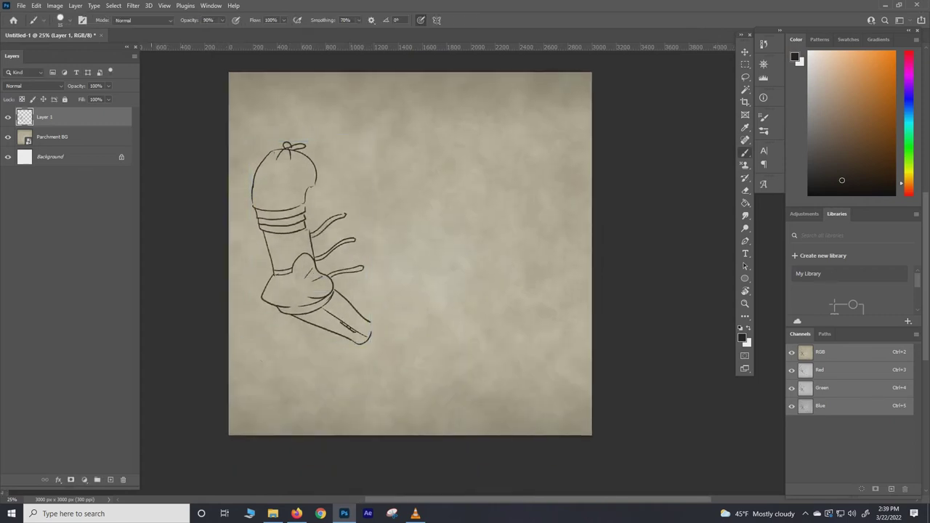
# Step: Add a new layer and draw a large domed armour piece with three curved bands beside the arm
pyautogui.hotkey('ctrl', 'shift', 'alt', 'n')
pyautogui.moveTo(464, 137)
pyautogui.mouseDown()
pyautogui.moveTo(399, 205)
pyautogui.moveTo(490, 215)
pyautogui.moveTo(470, 140)
pyautogui.mouseUp()
pyautogui.moveTo(465, 189); pyautogui.dragTo(449, 248)
pyautogui.hotkey('ctrl', '+')
pyautogui.moveTo(220, 312); pyautogui.dragTo(334, 273)
pyautogui.moveTo(486, 254)
pyautogui.mouseDown()
pyautogui.moveTo(454, 273)
pyautogui.moveTo(576, 278)
pyautogui.mouseUp()
pyautogui.moveTo(455, 273)
pyautogui.mouseDown()
pyautogui.moveTo(560, 288)
pyautogui.moveTo(575, 278)
pyautogui.moveTo(575, 299)
pyautogui.mouseUp()
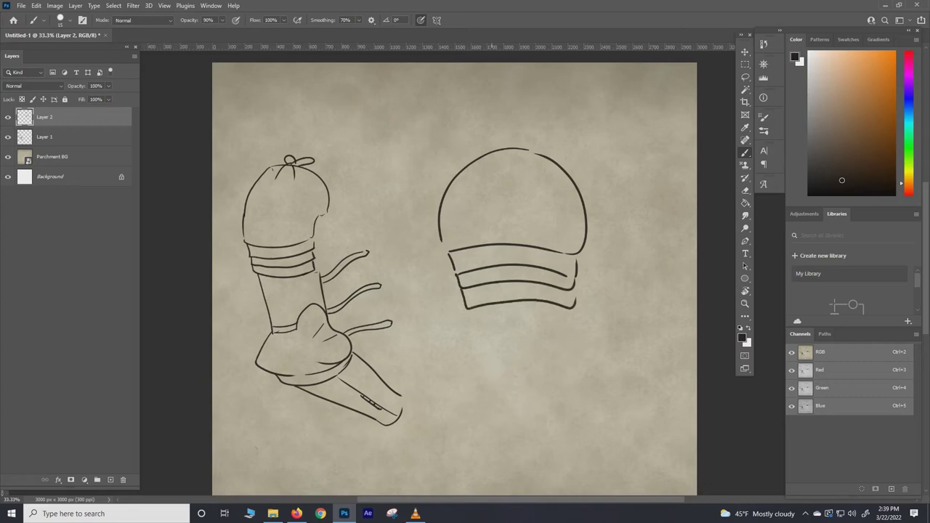
# Step: Draw a riveted vertical strap across the dome's bands and an inner rim line along the dome's edge
pyautogui.moveTo(495, 246)
pyautogui.mouseDown()
pyautogui.moveTo(497, 234)
pyautogui.moveTo(524, 246)
pyautogui.moveTo(505, 263)
pyautogui.moveTo(520, 263)
pyautogui.moveTo(509, 293)
pyautogui.moveTo(524, 283)
pyautogui.moveTo(511, 292)
pyautogui.mouseUp()
pyautogui.moveTo(501, 236); pyautogui.dragTo(516, 237)
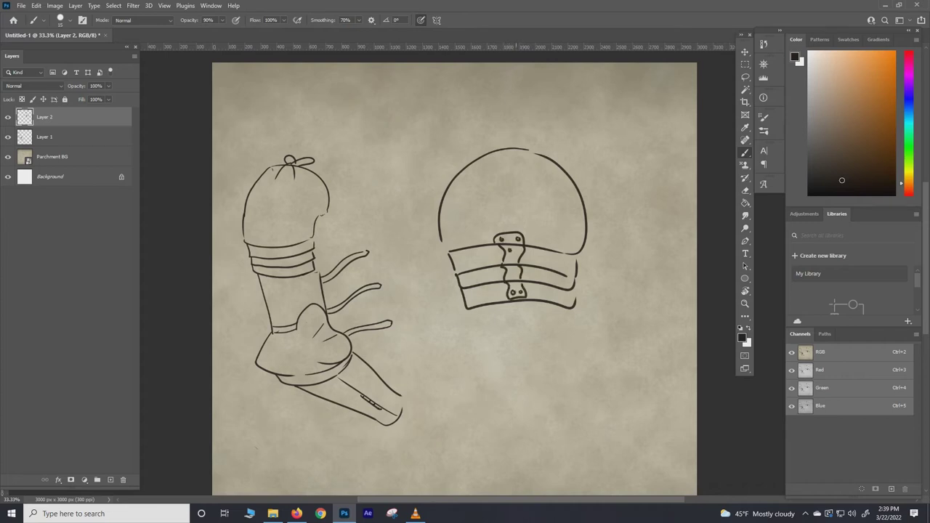
pyautogui.hotkey('ctrl', '-')
pyautogui.hotkey('ctrl', '+')
pyautogui.moveTo(441, 241)
pyautogui.mouseDown()
pyautogui.moveTo(450, 252)
pyautogui.moveTo(446, 222)
pyautogui.moveTo(571, 193)
pyautogui.mouseUp()
pyautogui.moveTo(570, 193); pyautogui.dragTo(579, 244)
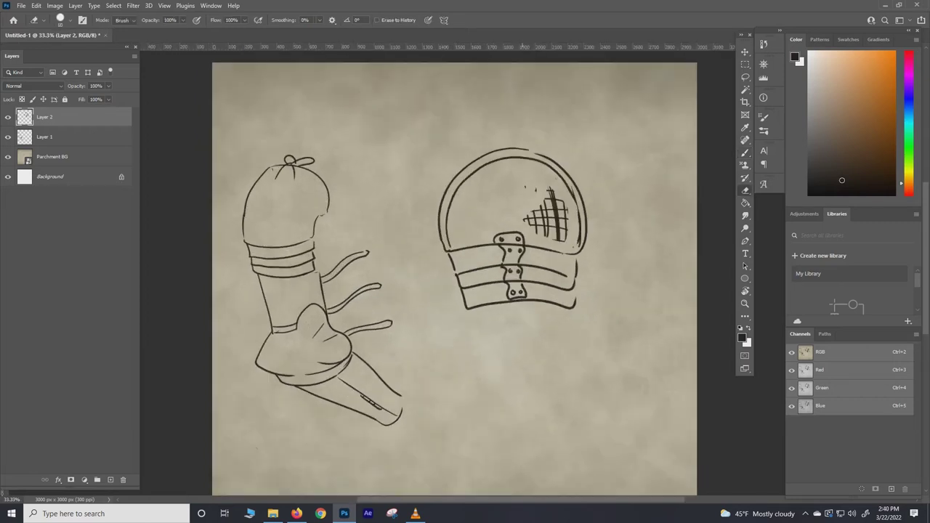
# Step: Erase the rough hatching inside the dome and draw curved horizontal mesh lines across its right part
pyautogui.moveTo(526, 191)
pyautogui.mouseDown()
pyautogui.moveTo(564, 238)
pyautogui.moveTo(512, 235)
pyautogui.mouseUp()
pyautogui.press('b')
pyautogui.moveTo(579, 237); pyautogui.dragTo(500, 217)
pyautogui.moveTo(574, 205); pyautogui.dragTo(504, 208)
pyautogui.moveTo(571, 192); pyautogui.dragTo(514, 195)
# Step: Draw curved vertical lines to complete the dome's mesh, ending with a long dividing curve from the rim
pyautogui.moveTo(564, 178)
pyautogui.mouseDown()
pyautogui.moveTo(504, 183)
pyautogui.moveTo(501, 172)
pyautogui.moveTo(578, 241)
pyautogui.mouseUp()
pyautogui.moveTo(563, 171)
pyautogui.mouseDown()
pyautogui.moveTo(568, 250)
pyautogui.moveTo(560, 252)
pyautogui.mouseUp()
pyautogui.moveTo(544, 199); pyautogui.dragTo(549, 250)
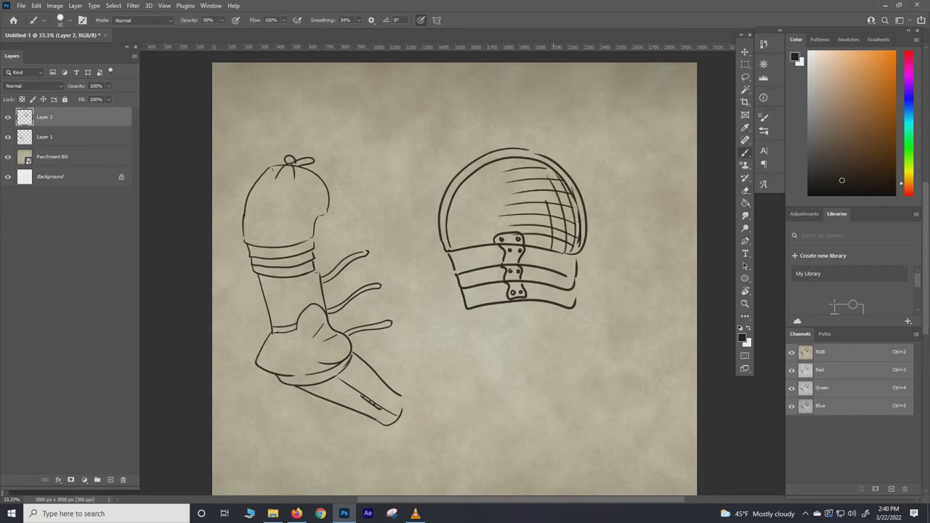
pyautogui.moveTo(534, 163); pyautogui.dragTo(541, 240)
pyautogui.moveTo(521, 168)
pyautogui.mouseDown()
pyautogui.moveTo(529, 242)
pyautogui.moveTo(517, 239)
pyautogui.mouseUp()
pyautogui.moveTo(486, 164)
pyautogui.mouseDown()
pyautogui.moveTo(504, 217)
pyautogui.moveTo(471, 174)
pyautogui.mouseUp()
pyautogui.hotkey('ctrl', '-')
pyautogui.hotkey('ctrl', '-')
pyautogui.hotkey('ctrl', '+')
pyautogui.hotkey('ctrl', '+')
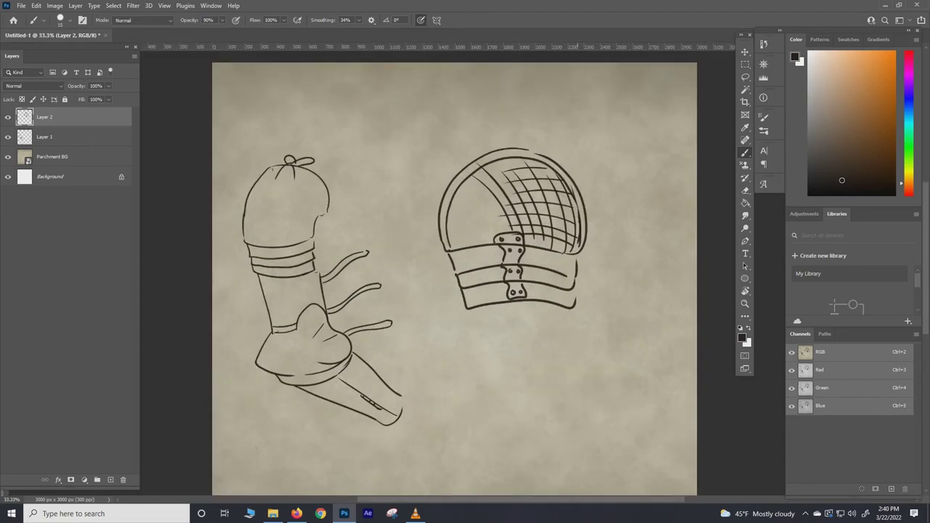
# Step: Close the gap at the right end of the dome's bands
pyautogui.moveTo(567, 276)
pyautogui.mouseDown()
pyautogui.moveTo(577, 277)
pyautogui.moveTo(577, 263)
pyautogui.mouseUp()
pyautogui.hotkey('ctrl', '-')
pyautogui.hotkey('ctrl', '-')
pyautogui.hotkey('ctrl', '+')
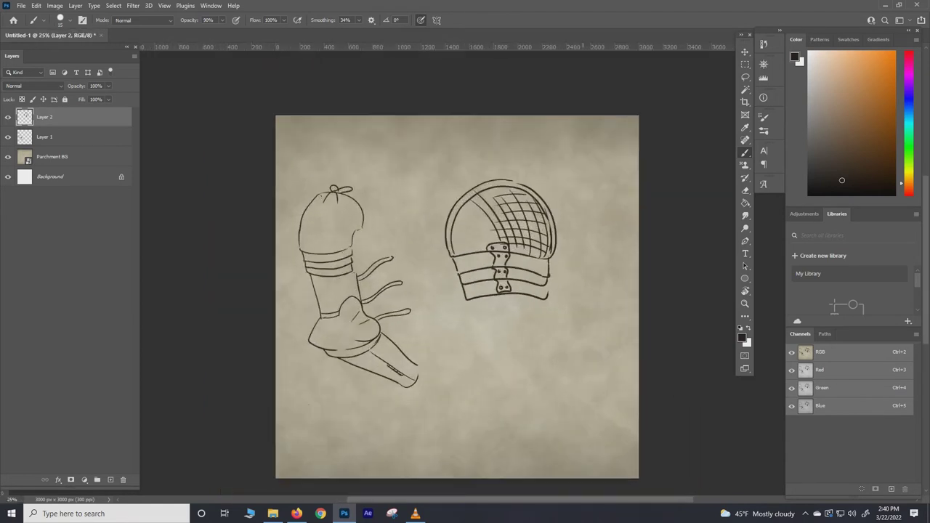
pyautogui.press('e')
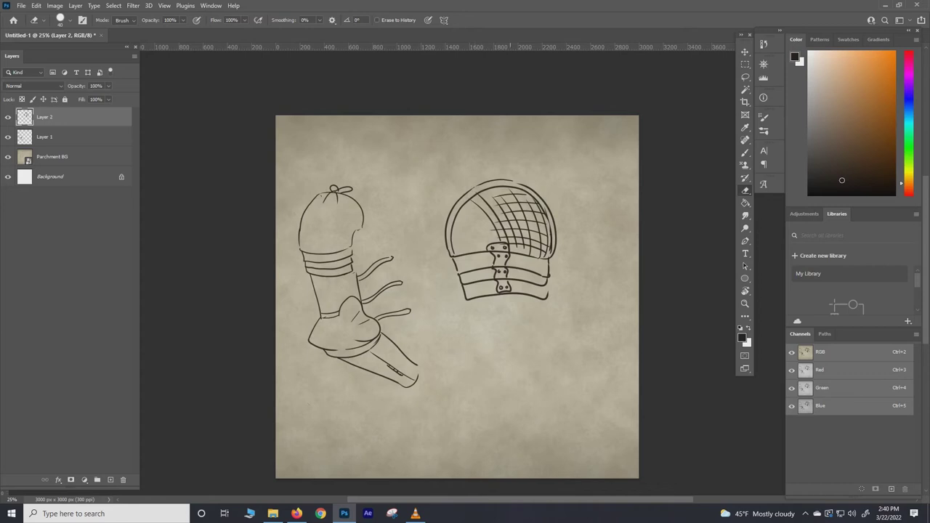
pyautogui.press('b')
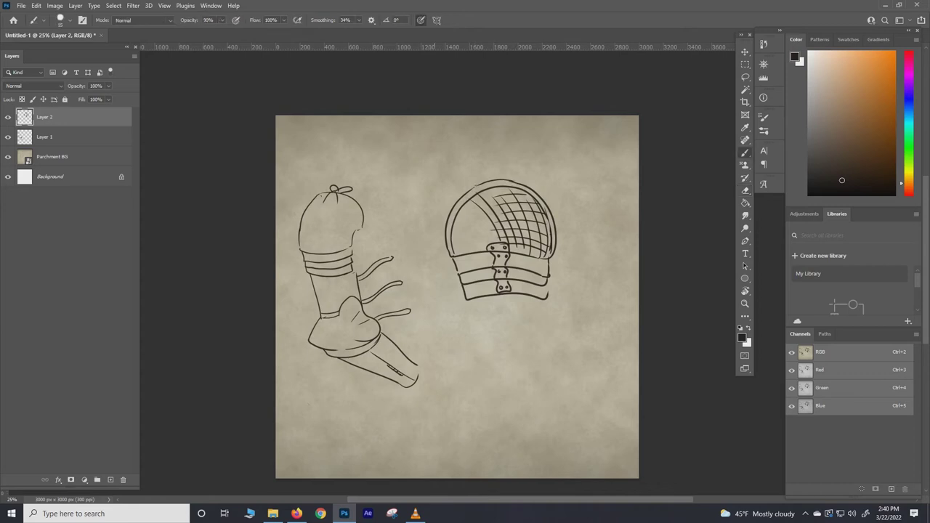
# Step: Move the domed armour piece higher on the canvas with Free Transform
pyautogui.hotkey('ctrl', 't')
pyautogui.moveTo(474, 234); pyautogui.dragTo(471, 203)
pyautogui.press('Return')
pyautogui.moveTo(582, 320); pyautogui.dragTo(499, 239)
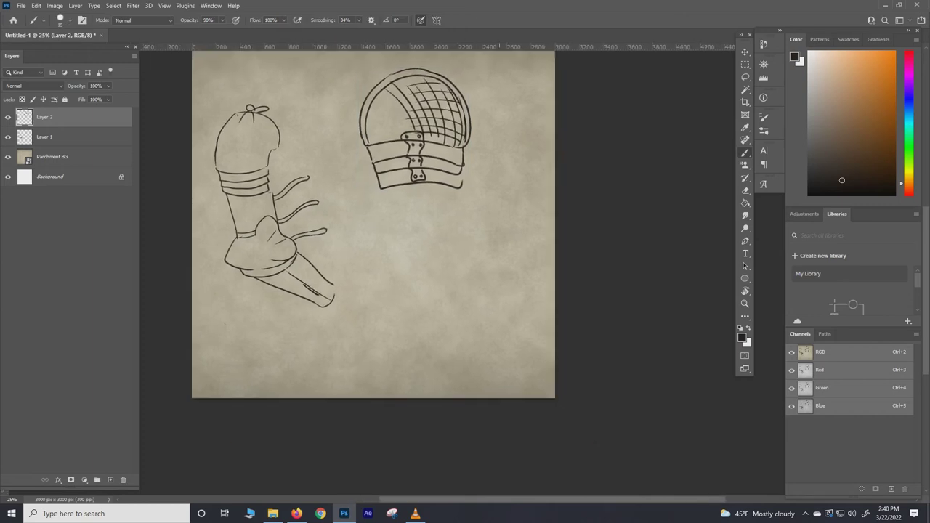
# Step: Add a new layer and draw a slanted bracer outline with two upright straps below the dome
pyautogui.hotkey('ctrl', 'shift', 'alt', 'n')
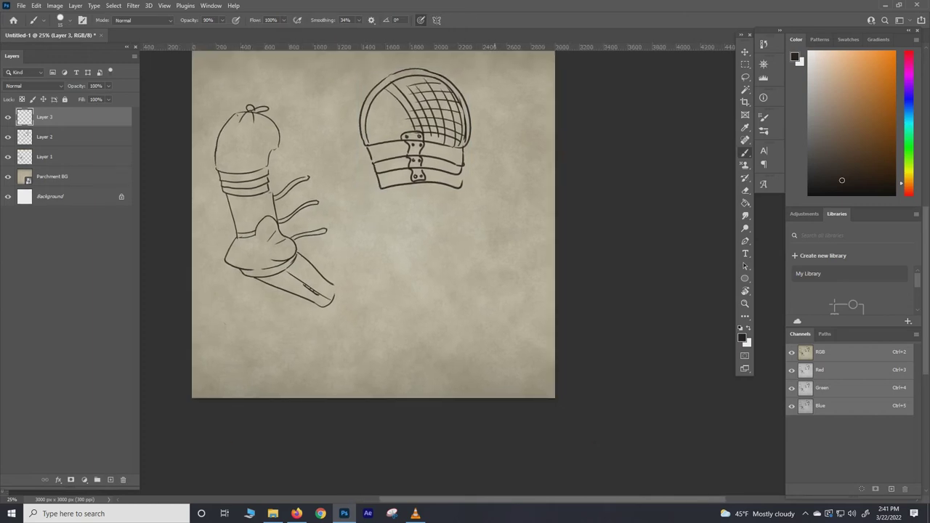
pyautogui.moveTo(486, 304)
pyautogui.mouseDown()
pyautogui.moveTo(462, 276)
pyautogui.moveTo(399, 334)
pyautogui.mouseUp()
pyautogui.moveTo(459, 278)
pyautogui.mouseDown()
pyautogui.moveTo(434, 273)
pyautogui.moveTo(428, 255)
pyautogui.mouseUp()
pyautogui.moveTo(399, 336)
pyautogui.mouseDown()
pyautogui.moveTo(401, 362)
pyautogui.moveTo(486, 318)
pyautogui.mouseUp()
pyautogui.moveTo(428, 244)
pyautogui.mouseDown()
pyautogui.moveTo(375, 305)
pyautogui.moveTo(395, 335)
pyautogui.moveTo(431, 303)
pyautogui.moveTo(384, 251)
pyautogui.moveTo(387, 291)
pyautogui.moveTo(407, 241)
pyautogui.moveTo(412, 258)
pyautogui.mouseUp()
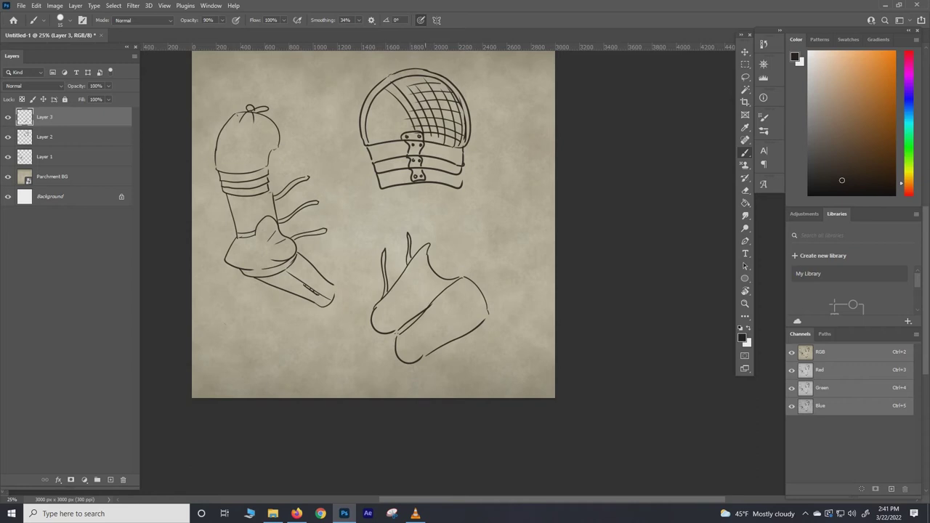
# Step: Draw two short buckled straps hanging from the bracer's lower edge
pyautogui.moveTo(425, 353)
pyautogui.mouseDown()
pyautogui.moveTo(488, 312)
pyautogui.moveTo(435, 363)
pyautogui.moveTo(440, 372)
pyautogui.moveTo(440, 363)
pyautogui.mouseUp()
pyautogui.moveTo(469, 334); pyautogui.dragTo(480, 354)
pyautogui.moveTo(479, 335); pyautogui.dragTo(475, 347)
# Step: Draw short curved fluting lines along the bracer's tube and the inner rim of its open end
pyautogui.moveTo(405, 340); pyautogui.dragTo(400, 358)
pyautogui.moveTo(409, 338); pyautogui.dragTo(411, 349)
pyautogui.moveTo(422, 324); pyautogui.dragTo(419, 346)
pyautogui.moveTo(429, 320)
pyautogui.mouseDown()
pyautogui.moveTo(426, 334)
pyautogui.moveTo(434, 331)
pyautogui.mouseUp()
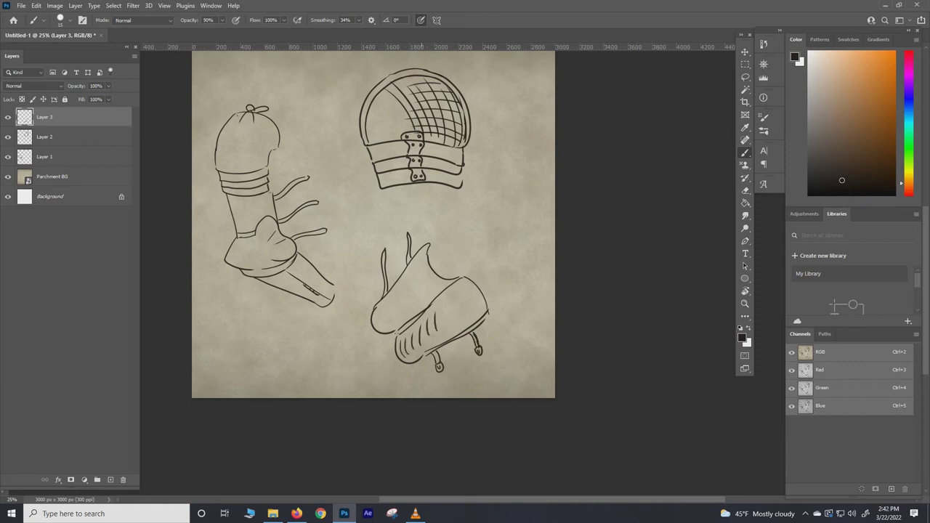
pyautogui.moveTo(462, 281)
pyautogui.mouseDown()
pyautogui.moveTo(483, 314)
pyautogui.moveTo(438, 327)
pyautogui.mouseUp()
pyautogui.moveTo(445, 296); pyautogui.dragTo(442, 322)
pyautogui.moveTo(452, 299)
pyautogui.mouseDown()
pyautogui.moveTo(449, 318)
pyautogui.moveTo(449, 302)
pyautogui.mouseUp()
pyautogui.moveTo(460, 284); pyautogui.dragTo(456, 311)
# Step: Thicken the bracer's rounded edge and add a small clasp on its seam and rivets at the upright straps
pyautogui.moveTo(373, 307); pyautogui.dragTo(398, 336)
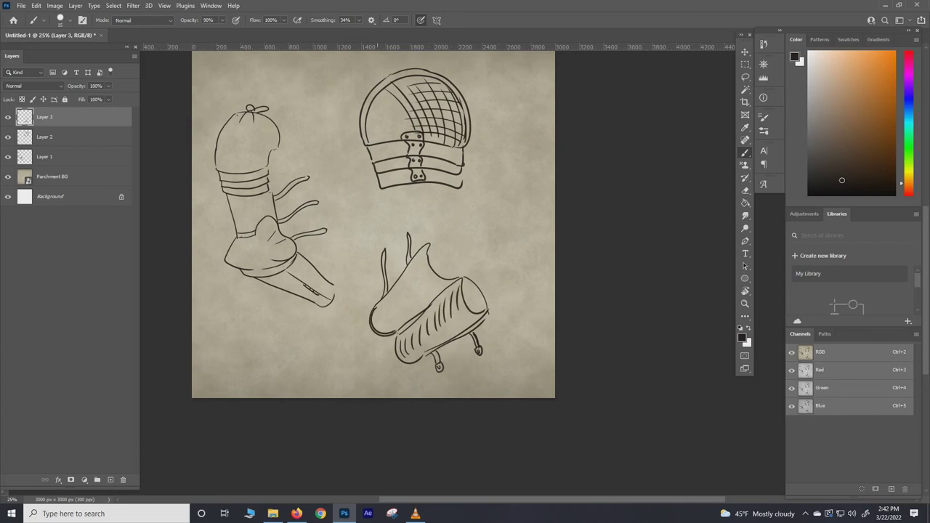
pyautogui.moveTo(435, 299); pyautogui.dragTo(428, 315)
pyautogui.scroll(1, 462, 272)
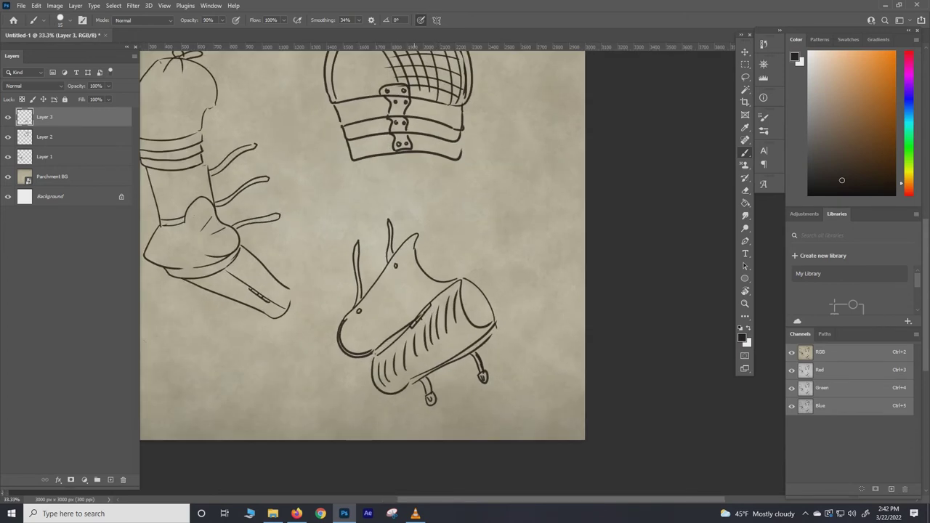
pyautogui.scroll(1, 301, 266)
pyautogui.scroll(-2, 301, 266)
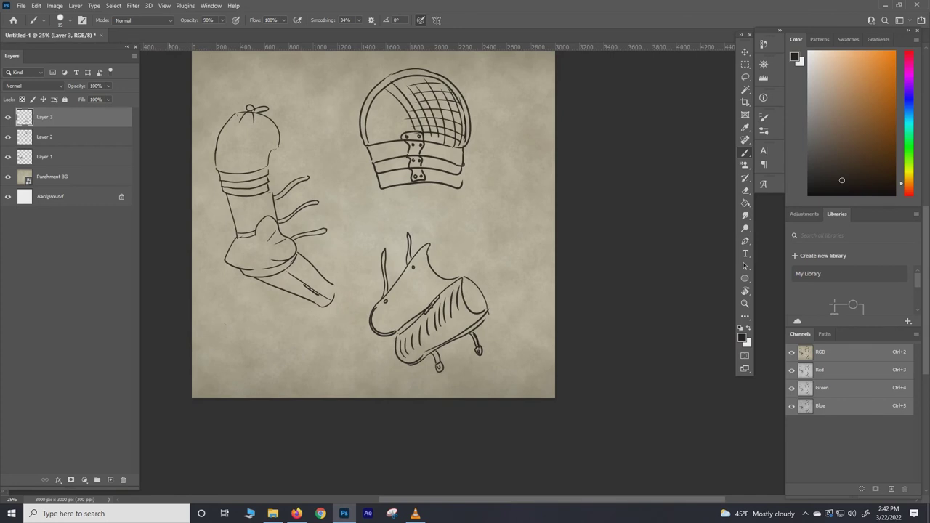
pyautogui.moveTo(257, 255); pyautogui.dragTo(312, 252)
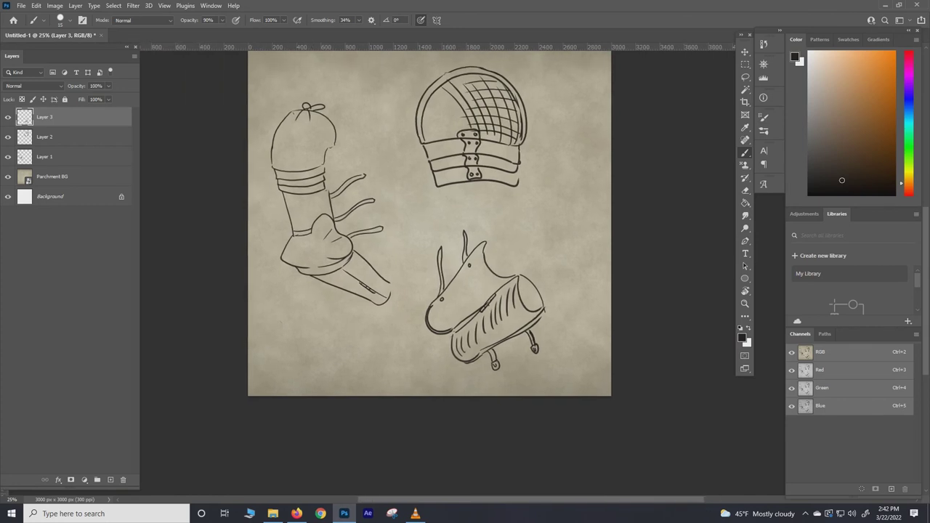
# Step: Set the brush colour to red, its opacity to 86% and its smoothing to 22%
pyautogui.click(909, 194)
pyautogui.click(879, 93)
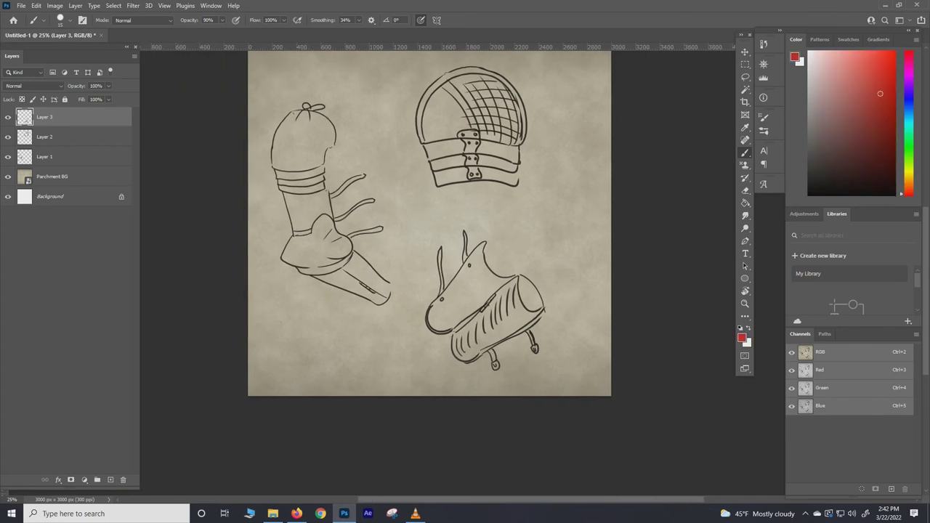
pyautogui.moveTo(222, 20); pyautogui.dragTo(220, 23)
pyautogui.moveTo(359, 20); pyautogui.dragTo(353, 23)
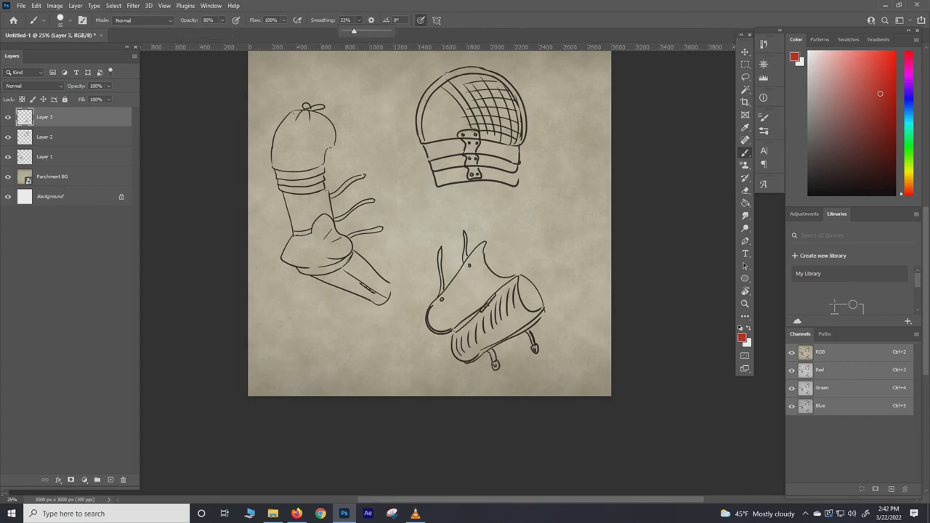
# Step: Draw a round disc beside the shoulder cap and hatch the shaded area behind it
pyautogui.moveTo(371, 181); pyautogui.dragTo(338, 231)
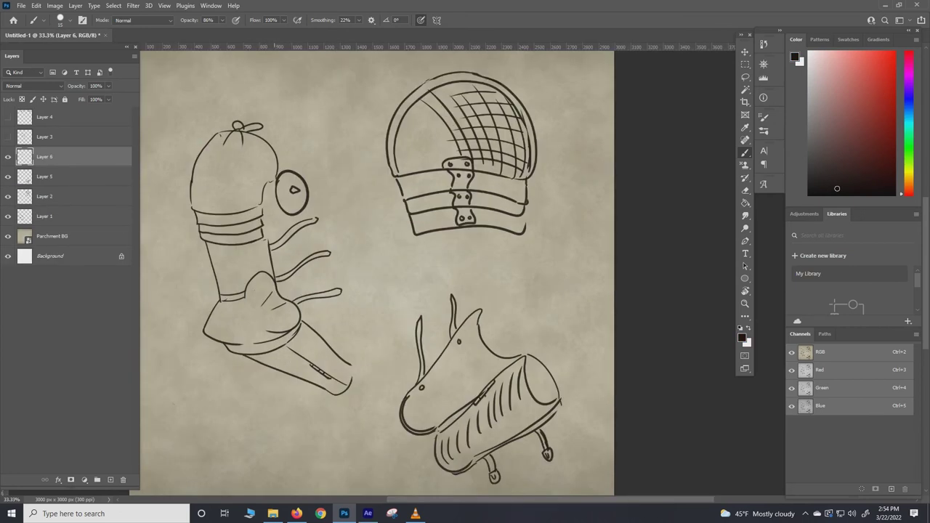
pyautogui.moveTo(266, 179); pyautogui.dragTo(278, 229)
pyautogui.hotkey('ctrl', '-')
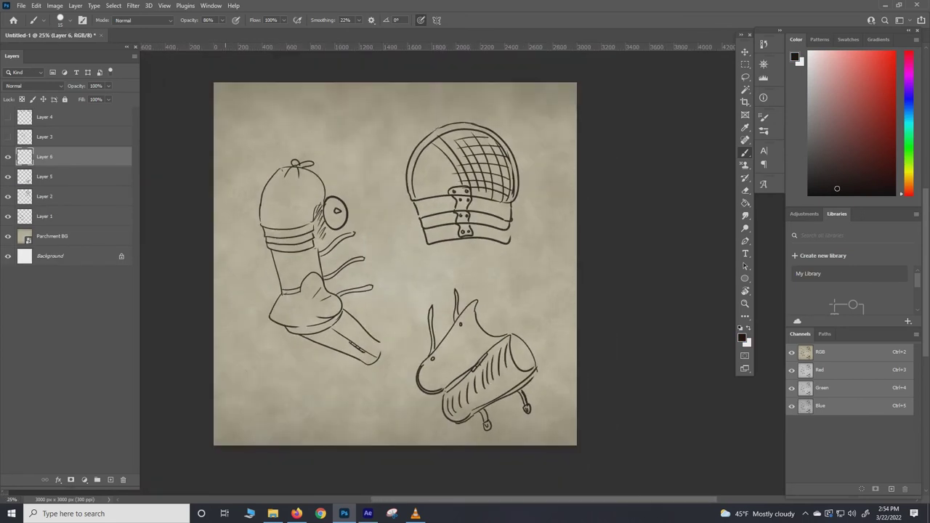
pyautogui.hotkey('ctrl', '+')
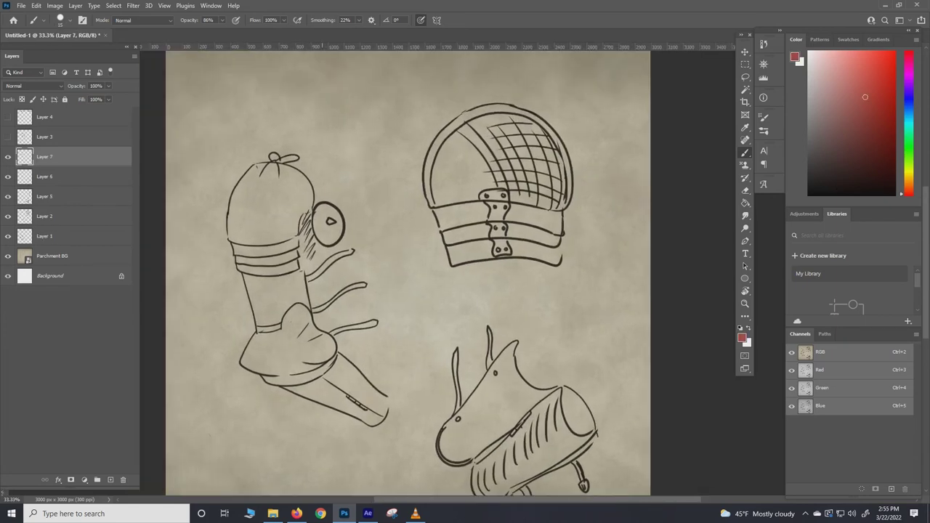
# Step: Label the round disc "besagew" in red handwriting with a leader line up from its rim
pyautogui.moveTo(324, 205)
pyautogui.mouseDown()
pyautogui.moveTo(343, 163)
pyautogui.moveTo(361, 162)
pyautogui.mouseUp()
pyautogui.moveTo(372, 152); pyautogui.dragTo(377, 168)
pyautogui.moveTo(385, 152); pyautogui.dragTo(402, 141)
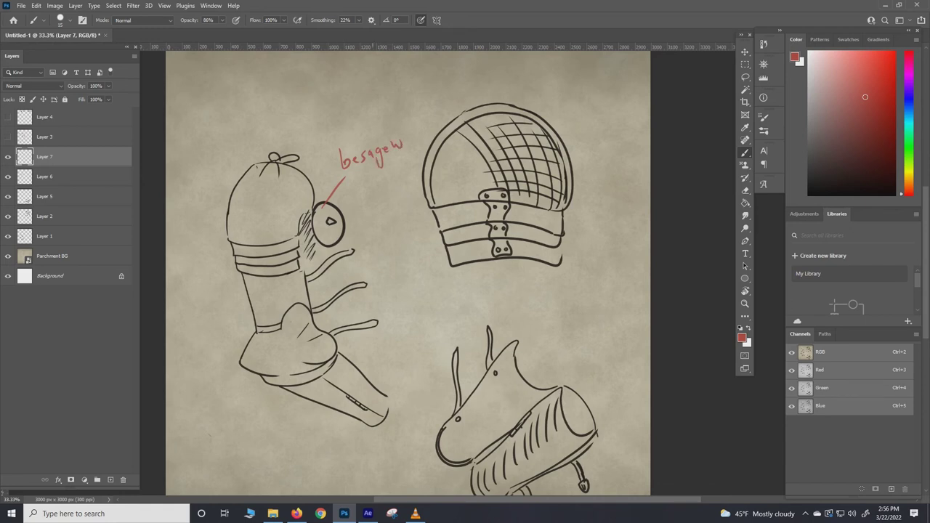
pyautogui.moveTo(408, 132); pyautogui.dragTo(405, 142)
pyautogui.moveTo(360, 181); pyautogui.dragTo(401, 171)
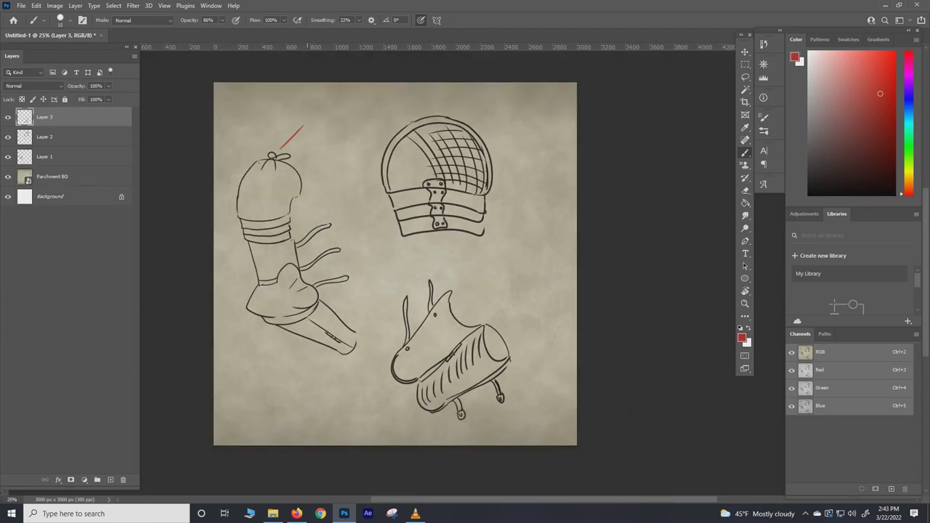
# Step: Handwrite the red label "Point/pointing" at the end of the leader line from the tie on the shoulder piece
pyautogui.moveTo(307, 128); pyautogui.dragTo(312, 122)
pyautogui.moveTo(315, 122); pyautogui.dragTo(330, 118)
pyautogui.moveTo(326, 114); pyautogui.dragTo(333, 111)
pyautogui.press('e')
pyautogui.moveTo(350, 107); pyautogui.dragTo(339, 116)
pyautogui.press('b')
pyautogui.moveTo(369, 104); pyautogui.dragTo(376, 113)
# Step: Draw a red bracket spanning the shoulder piece and its bands, and label it "spaulder" with a short leader line
pyautogui.hotkey('ctrl', '+')
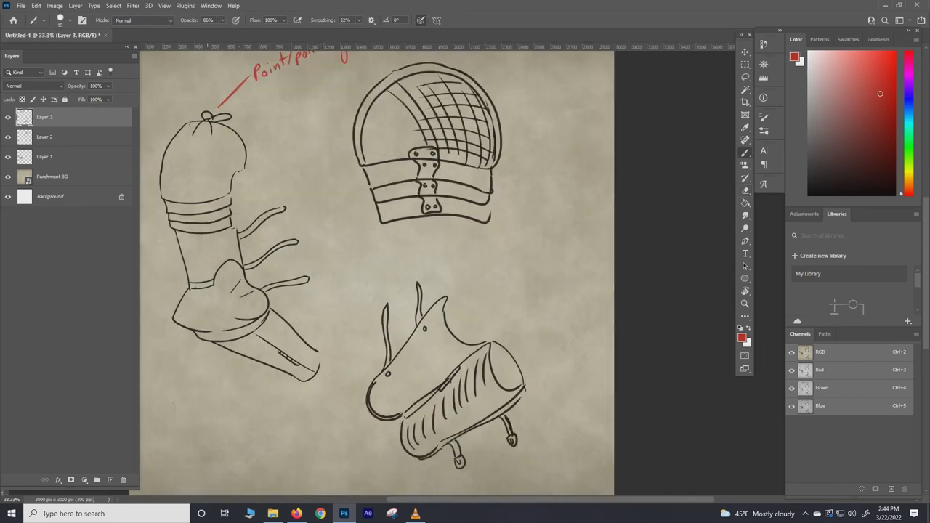
pyautogui.moveTo(240, 122); pyautogui.dragTo(245, 211)
pyautogui.moveTo(281, 135); pyautogui.dragTo(258, 149)
pyautogui.moveTo(294, 118)
pyautogui.mouseDown()
pyautogui.moveTo(285, 127)
pyautogui.moveTo(311, 118)
pyautogui.moveTo(326, 95)
pyautogui.mouseUp()
pyautogui.moveTo(329, 103); pyautogui.dragTo(336, 95)
# Step: Draw a red leader line from the domed shoulder plate and label it "shoulder cop"
pyautogui.moveTo(225, 161); pyautogui.dragTo(271, 159)
pyautogui.moveTo(282, 151)
pyautogui.mouseDown()
pyautogui.moveTo(277, 160)
pyautogui.moveTo(291, 154)
pyautogui.mouseUp()
pyautogui.moveTo(292, 148); pyautogui.dragTo(307, 147)
pyautogui.moveTo(312, 142); pyautogui.dragTo(333, 125)
pyautogui.moveTo(299, 163); pyautogui.dragTo(305, 167)
pyautogui.moveTo(308, 158); pyautogui.dragTo(311, 168)
# Step: Draw a red leader line from the bands below the shoulder dome and label them "lames"
pyautogui.moveTo(222, 201); pyautogui.dragTo(297, 188)
pyautogui.moveTo(304, 188); pyautogui.dragTo(321, 186)
pyautogui.moveTo(329, 175); pyautogui.dragTo(324, 183)
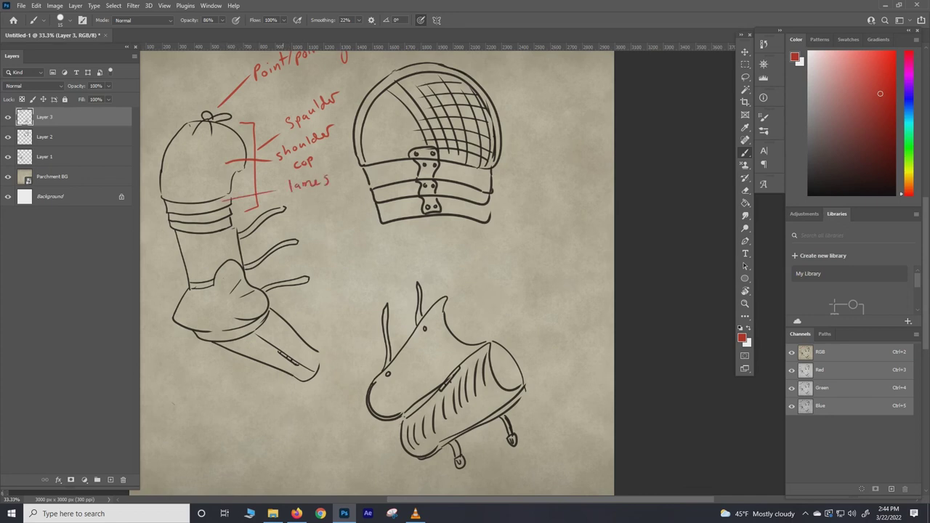
# Step: Draw a red leader line from the upper arm tube and label it "upper cannon or rerebrace"
pyautogui.moveTo(230, 245); pyautogui.dragTo(308, 218)
pyautogui.moveTo(311, 208)
pyautogui.mouseDown()
pyautogui.moveTo(315, 218)
pyautogui.moveTo(331, 202)
pyautogui.moveTo(322, 217)
pyautogui.mouseUp()
pyautogui.moveTo(329, 211); pyautogui.dragTo(362, 200)
pyautogui.moveTo(315, 228); pyautogui.dragTo(316, 234)
pyautogui.moveTo(320, 233)
pyautogui.mouseDown()
pyautogui.moveTo(325, 223)
pyautogui.moveTo(329, 240)
pyautogui.moveTo(338, 234)
pyautogui.mouseUp()
pyautogui.moveTo(340, 234)
pyautogui.mouseDown()
pyautogui.moveTo(347, 226)
pyautogui.moveTo(377, 228)
pyautogui.mouseUp()
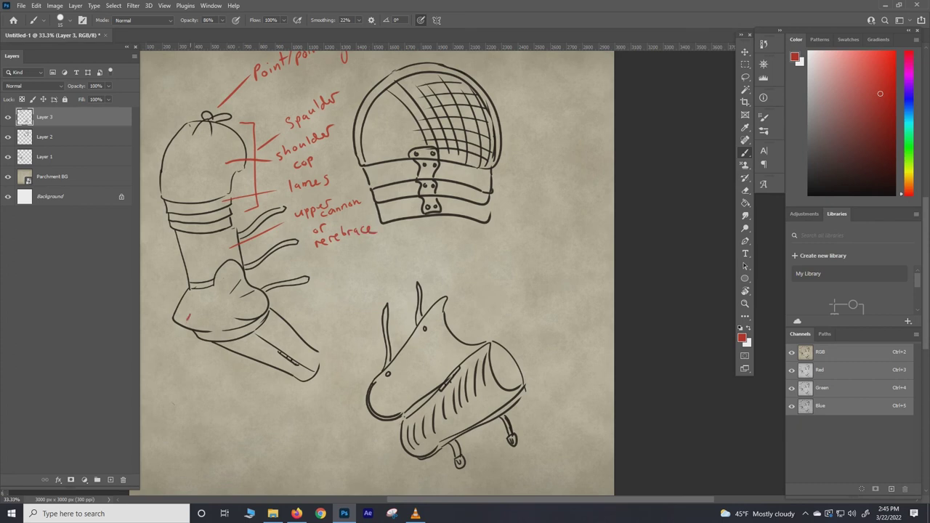
# Step: Label the elbow plate "elbow cop" and the forearm tube "vambrace" in red, each with a leader line
pyautogui.moveTo(187, 315)
pyautogui.mouseDown()
pyautogui.moveTo(160, 372)
pyautogui.moveTo(189, 366)
pyautogui.moveTo(168, 386)
pyautogui.mouseUp()
pyautogui.moveTo(175, 380); pyautogui.dragTo(183, 382)
pyautogui.moveTo(289, 323)
pyautogui.mouseDown()
pyautogui.moveTo(333, 286)
pyautogui.moveTo(377, 280)
pyautogui.mouseUp()
pyautogui.moveTo(380, 276); pyautogui.dragTo(387, 276)
pyautogui.press('e')
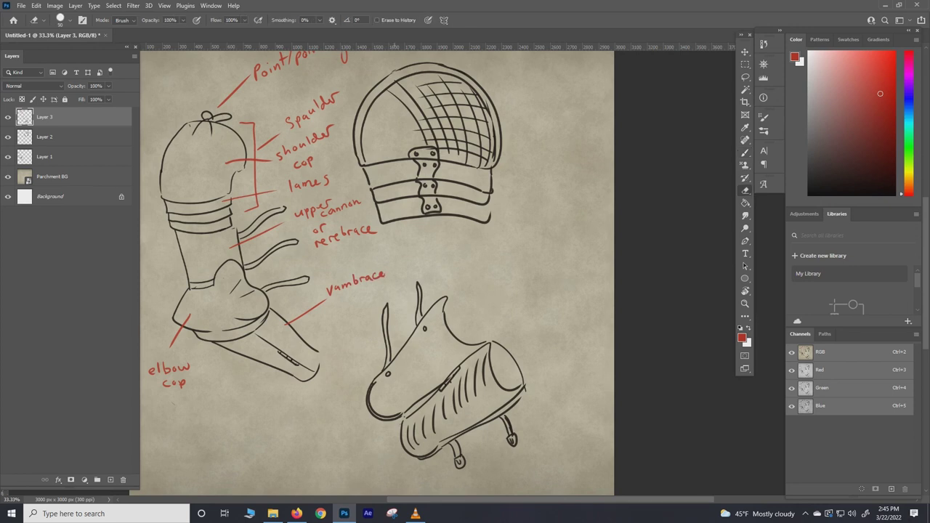
pyautogui.press('b')
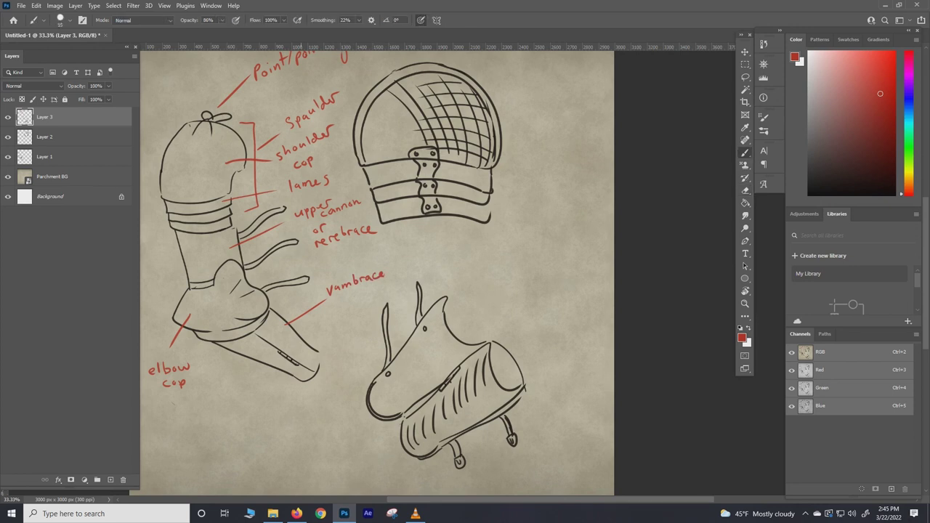
# Step: Scale down Layers 1, 2 and 3 together and shift them down and right on the parchment
pyautogui.hotkey('ctrl', '-')
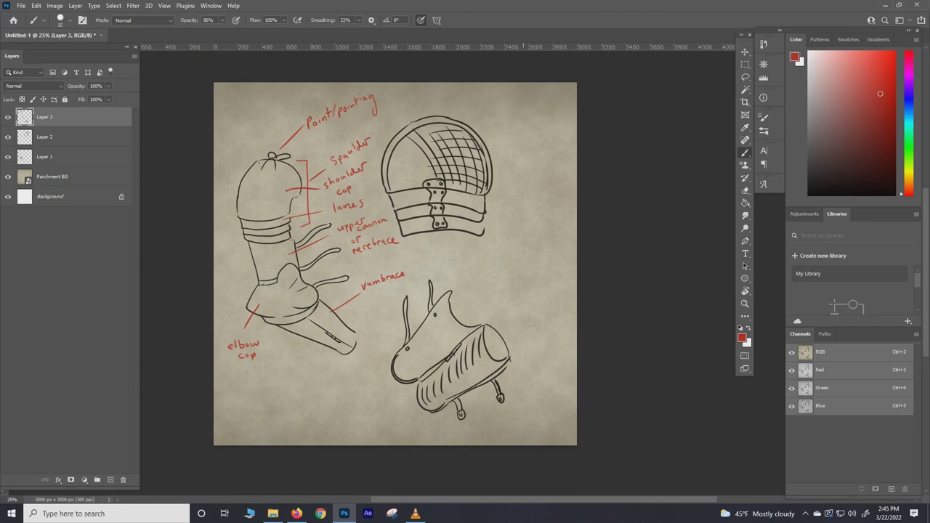
pyautogui.keyDown('shift'); pyautogui.click(80, 156); pyautogui.keyUp('shift')
pyautogui.hotkey('ctrl', 't')
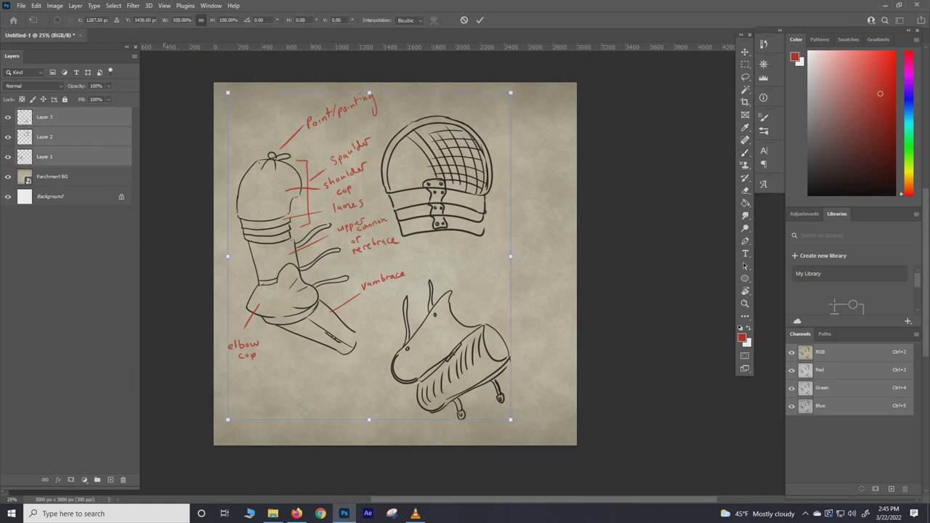
pyautogui.moveTo(227, 92); pyautogui.dragTo(260, 128)
pyautogui.moveTo(281, 157); pyautogui.dragTo(292, 175)
pyautogui.press('Return')
# Step: Sample the dark line colour, add a new layer and handwrite "Full-plate" large across the parchment's upper edge
pyautogui.keyDown('alt'); pyautogui.click(454, 234); pyautogui.keyUp('alt')
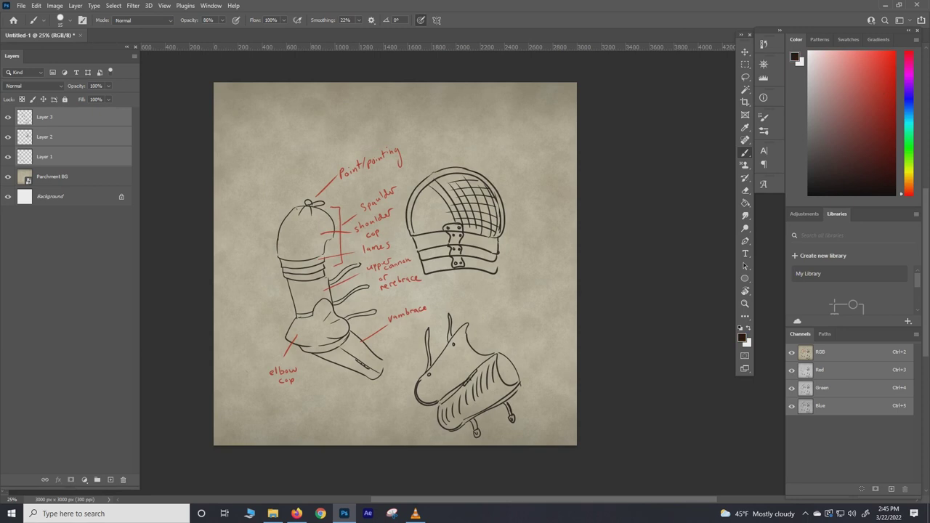
pyautogui.hotkey('ctrl', 'shift', 'alt', 'n')
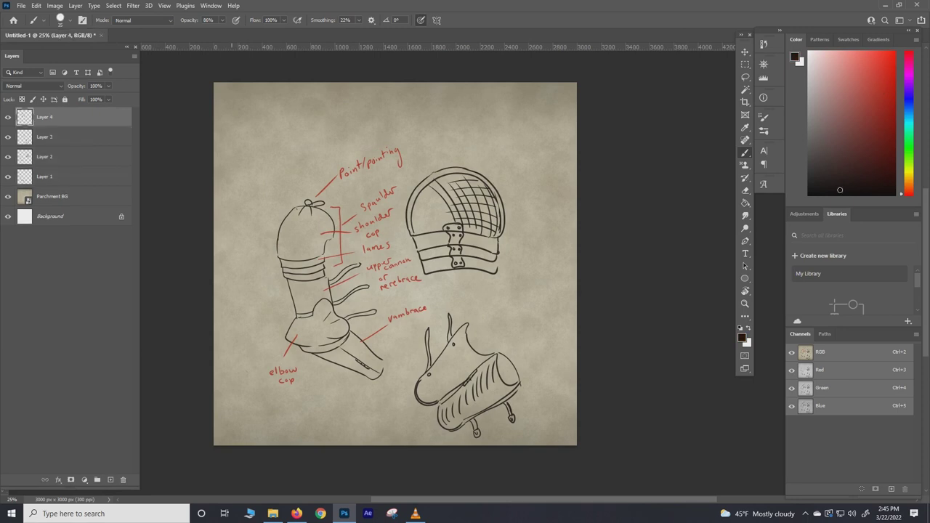
pyautogui.moveTo(239, 107); pyautogui.dragTo(241, 134)
pyautogui.moveTo(237, 107)
pyautogui.mouseDown()
pyautogui.moveTo(259, 101)
pyautogui.moveTo(251, 113)
pyautogui.mouseUp()
pyautogui.moveTo(258, 114); pyautogui.dragTo(279, 122)
pyautogui.moveTo(286, 95)
pyautogui.mouseDown()
pyautogui.moveTo(289, 122)
pyautogui.moveTo(316, 116)
pyautogui.mouseUp()
pyautogui.moveTo(331, 91)
pyautogui.mouseDown()
pyautogui.moveTo(333, 116)
pyautogui.moveTo(359, 116)
pyautogui.mouseUp()
pyautogui.moveTo(347, 102); pyautogui.dragTo(363, 101)
# Step: Complete the handwritten title with "arm harness!" after "Full-plate"
pyautogui.moveTo(367, 109); pyautogui.dragTo(418, 117)
pyautogui.moveTo(420, 116)
pyautogui.mouseDown()
pyautogui.moveTo(428, 108)
pyautogui.moveTo(481, 117)
pyautogui.mouseUp()
pyautogui.press('e')
pyautogui.press('b')
pyautogui.moveTo(493, 108); pyautogui.dragTo(495, 118)
pyautogui.moveTo(498, 109); pyautogui.dragTo(515, 118)
pyautogui.moveTo(517, 115); pyautogui.dragTo(530, 120)
pyautogui.moveTo(554, 107)
pyautogui.mouseDown()
pyautogui.moveTo(546, 121)
pyautogui.moveTo(559, 118)
pyautogui.mouseUp()
pyautogui.hotkey('ctrl', '-')
pyautogui.hotkey('ctrl', '+')
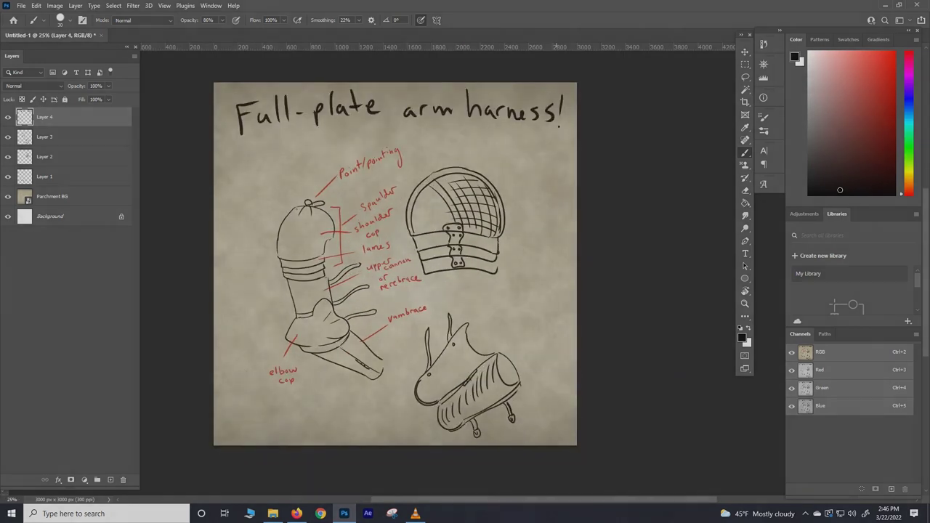